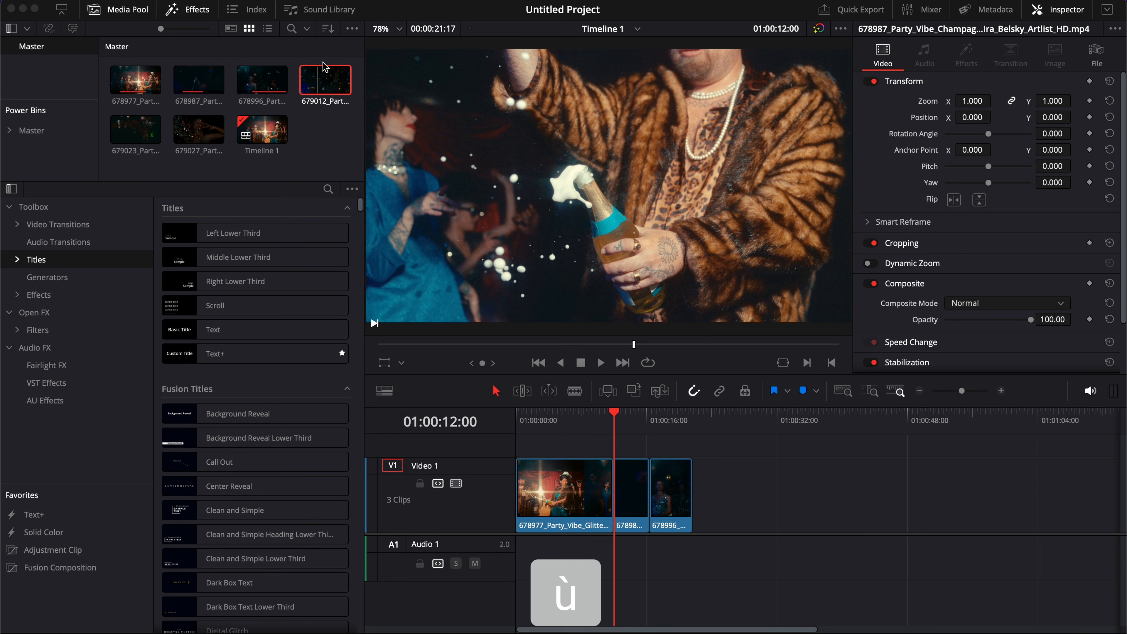
Step: Try inserting clip 679012 into the timeline at 01:00:12:00, and undo the insertion
click(322, 83)
key(ugrave)
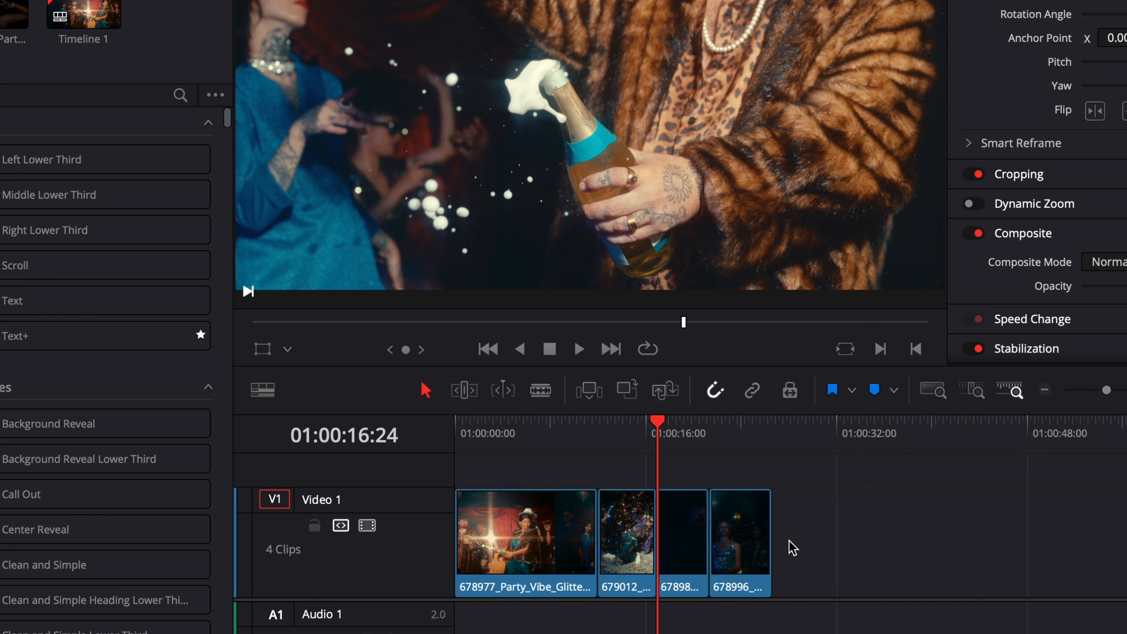
key(super+z)
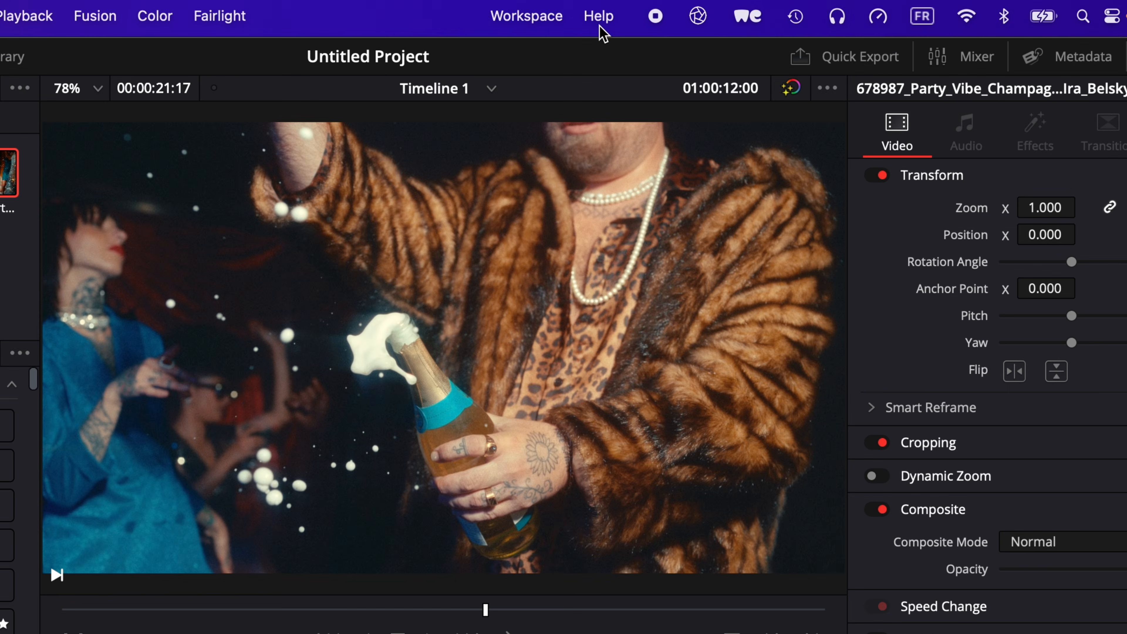
Step: Look up the Insert command by searching the help for "inser" and check its shortcut
click(599, 16)
text(inser)
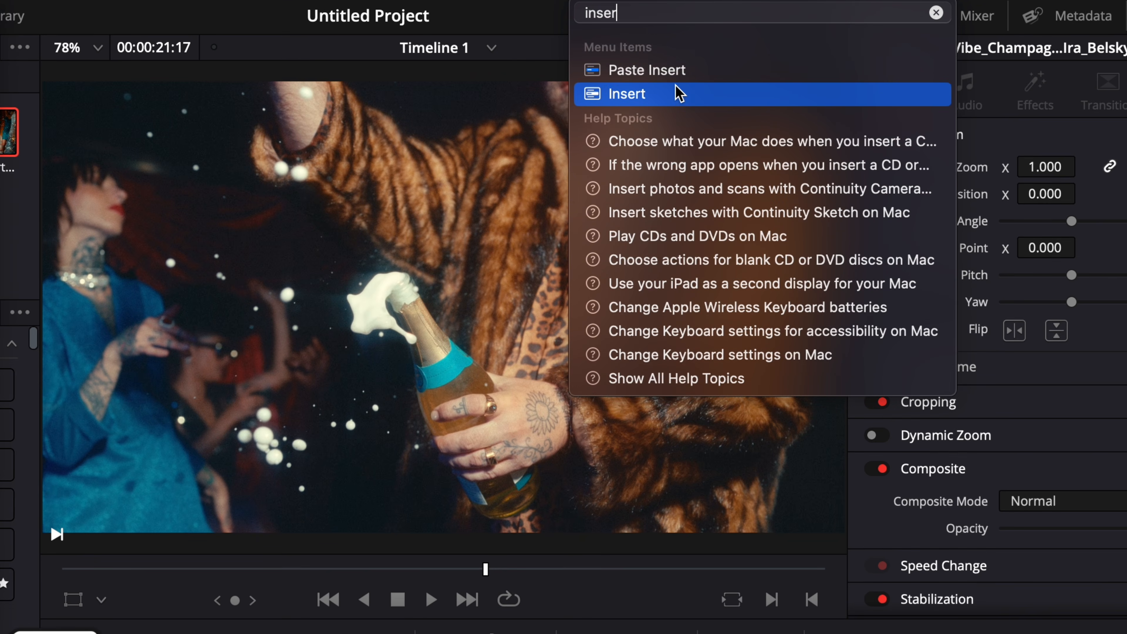
mouse_move(626, 134)
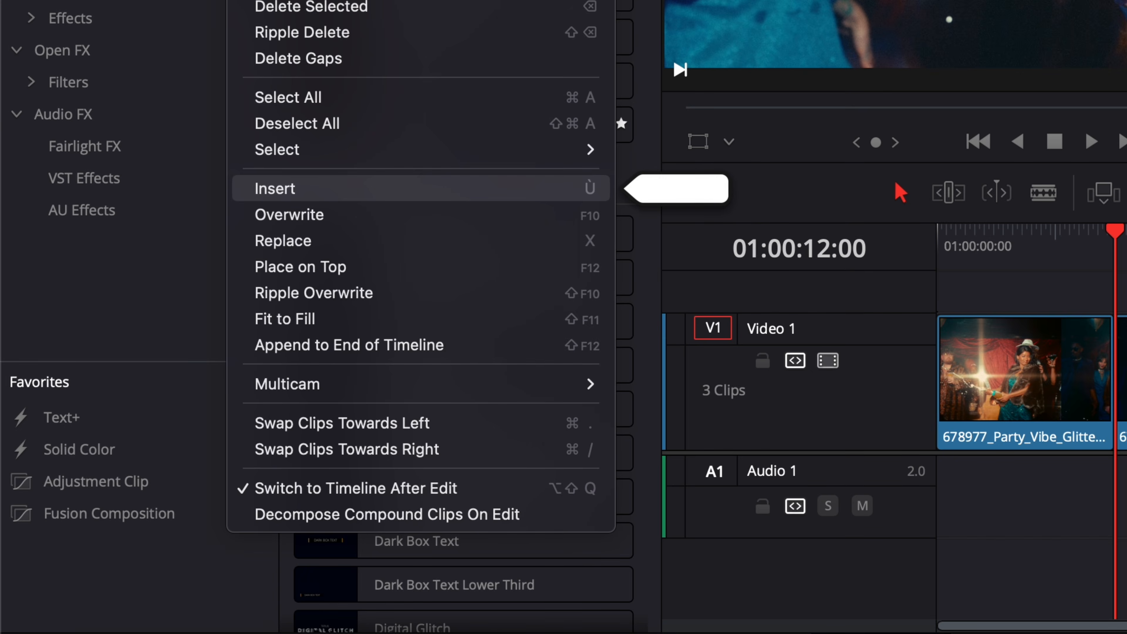
key(Escape)
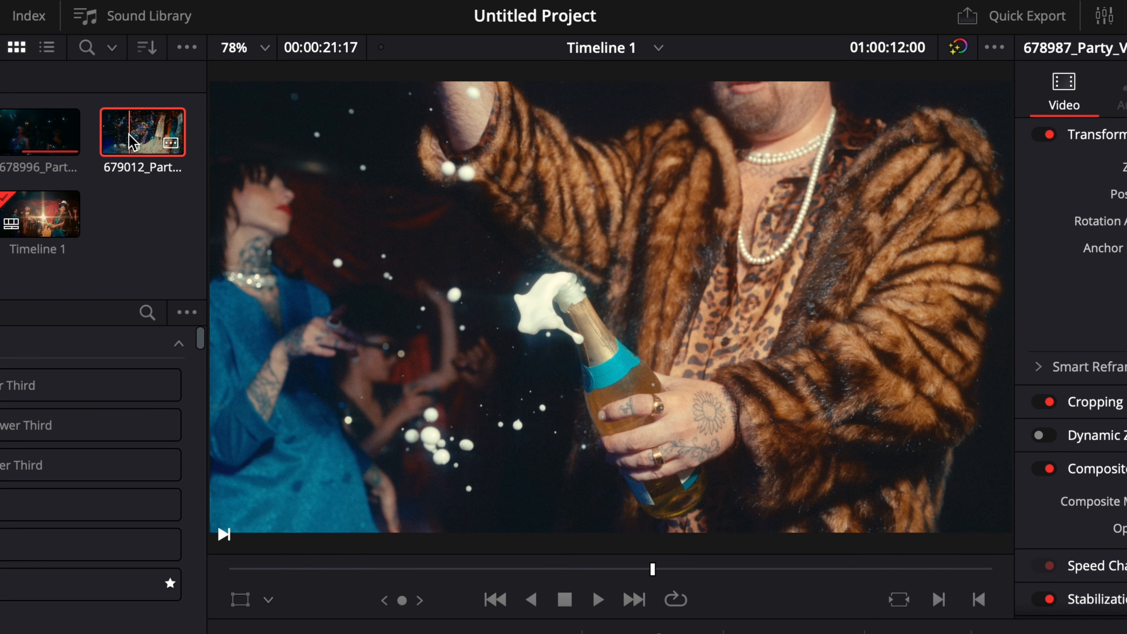
Step: Insert clip 679012 on Video 1 at 01:00:12:00, directly after the first clip
drag(133, 142, 883, 180)
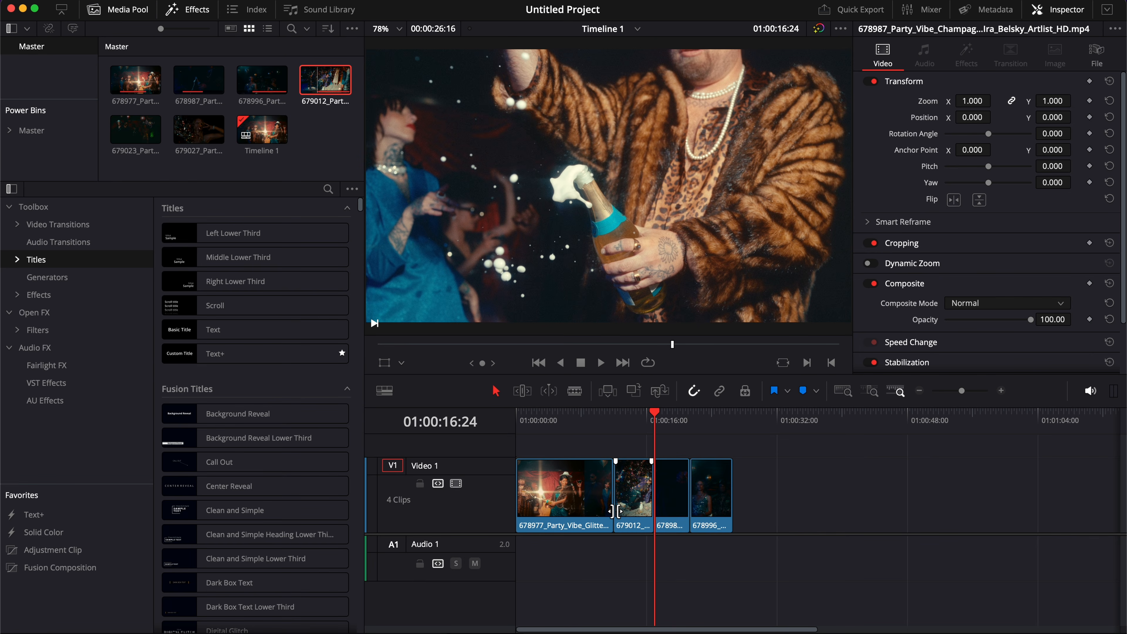
Step: Try overwriting the timeline at 01:00:16:24 with clip 679023
drag(135, 129, 638, 130)
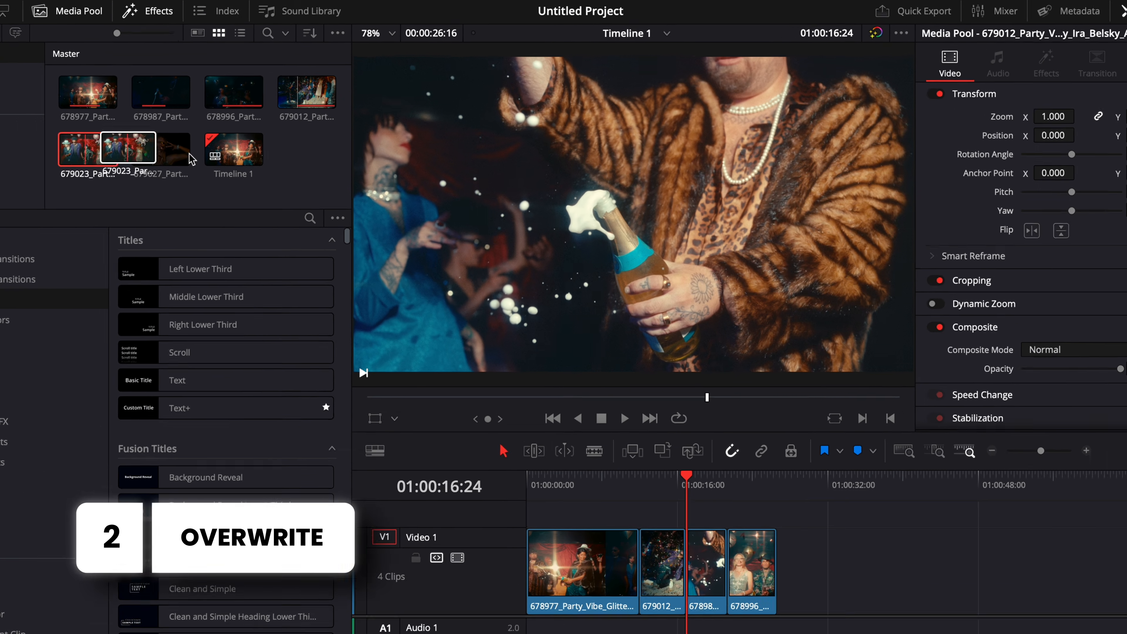
drag(718, 185, 885, 189)
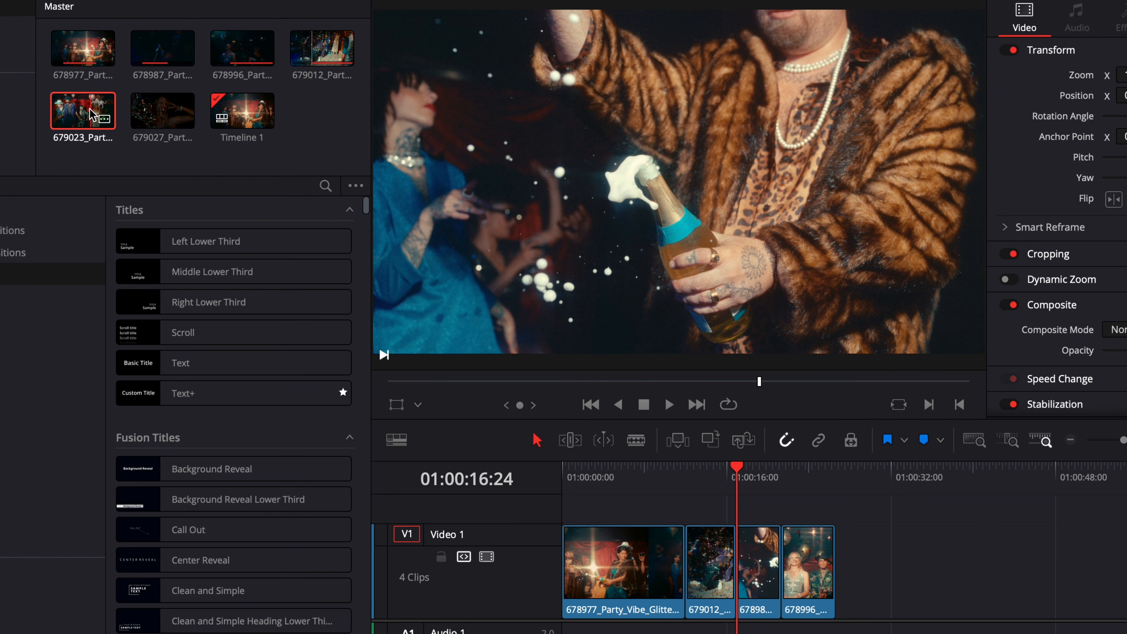
drag(91, 114, 747, 570)
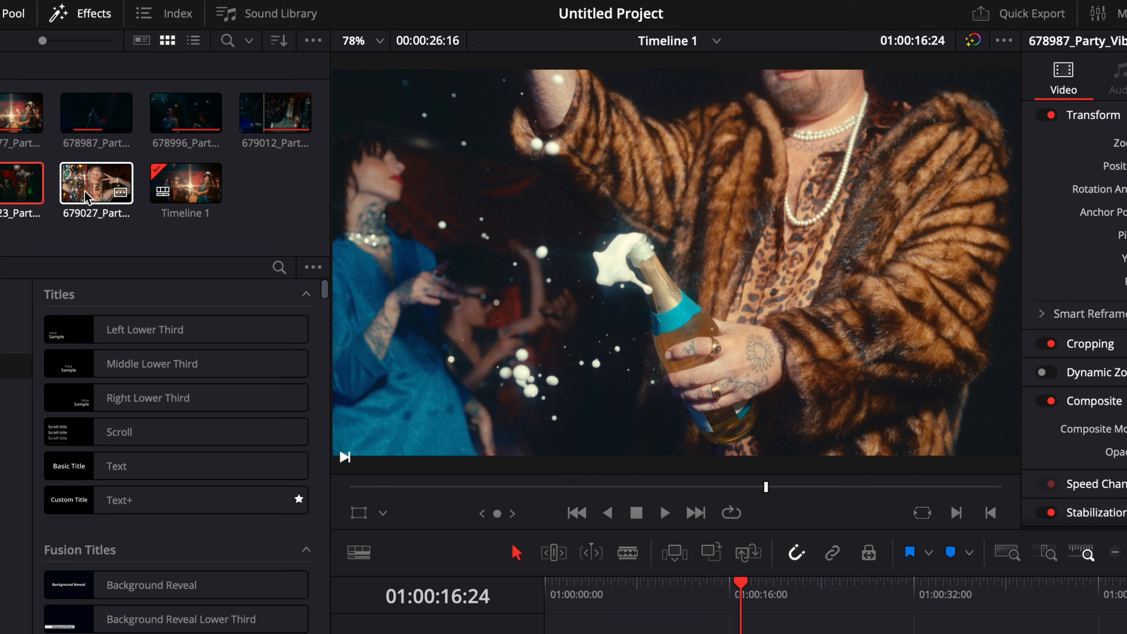
Step: Replace the third clip on Video 1 with clip 679027 and view it at 01:00:19:01
drag(87, 195, 889, 238)
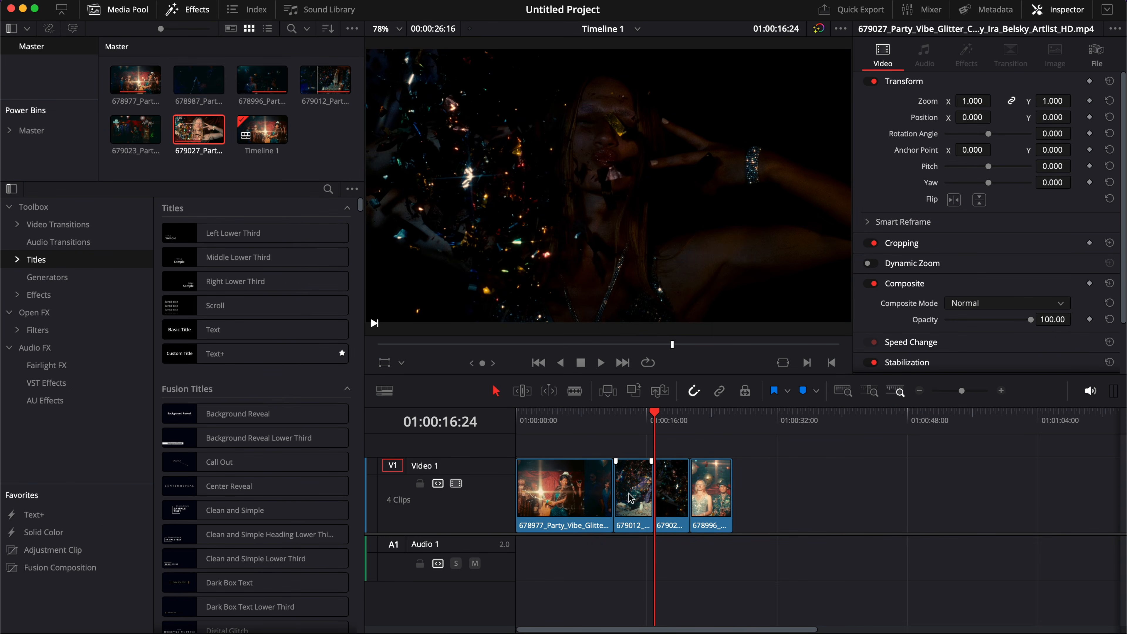
click(671, 425)
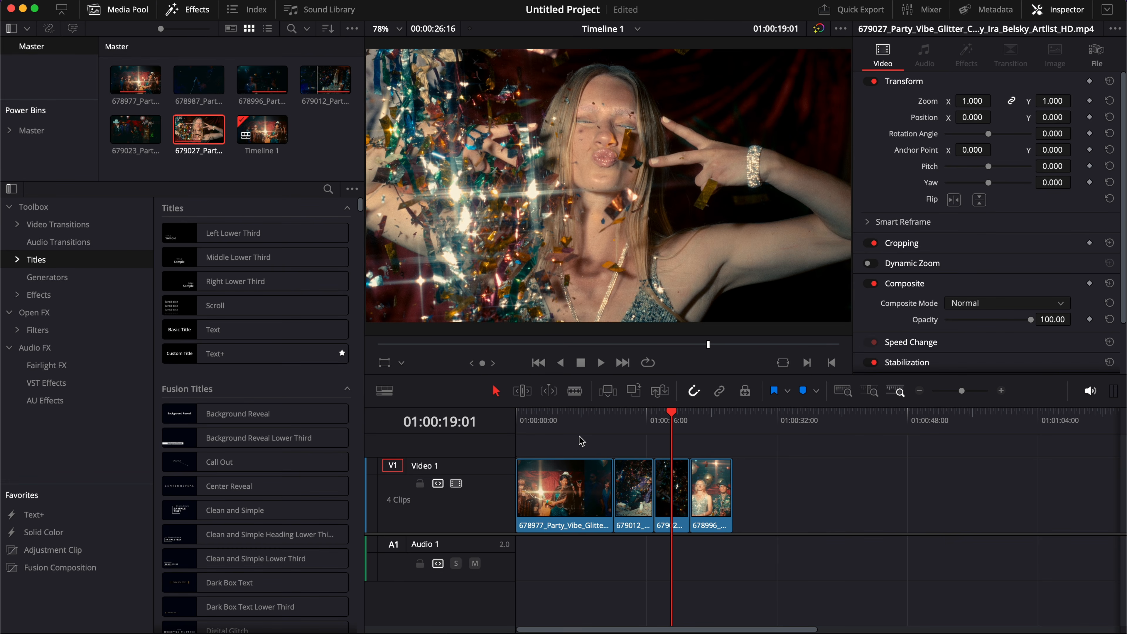
Step: Slip the content of the 679027 clip within its slot in trim edit mode, and play it back
click(522, 391)
mouse_move(673, 490)
mouse_down()
mouse_move(641, 484)
mouse_move(659, 486)
mouse_up()
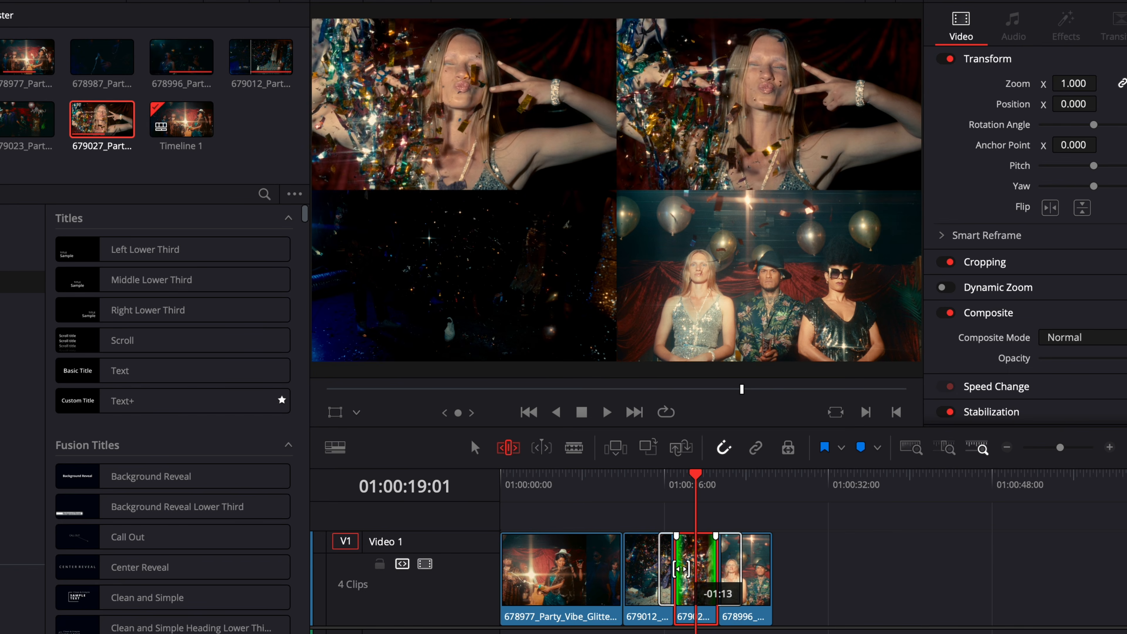
drag(681, 569, 678, 572)
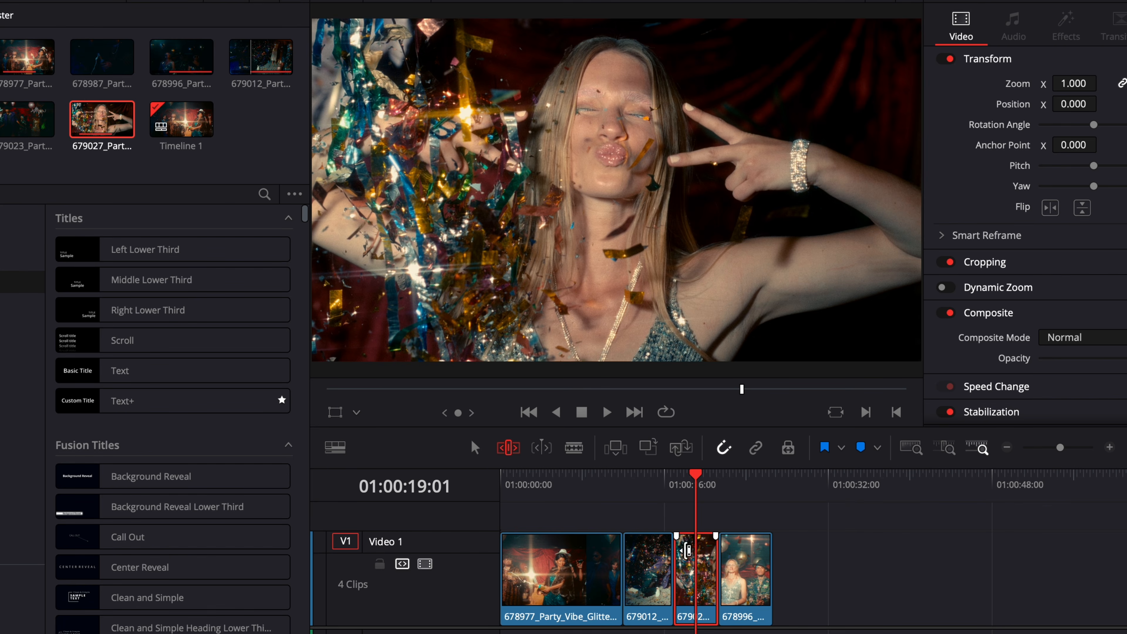
click(672, 480)
key(space)
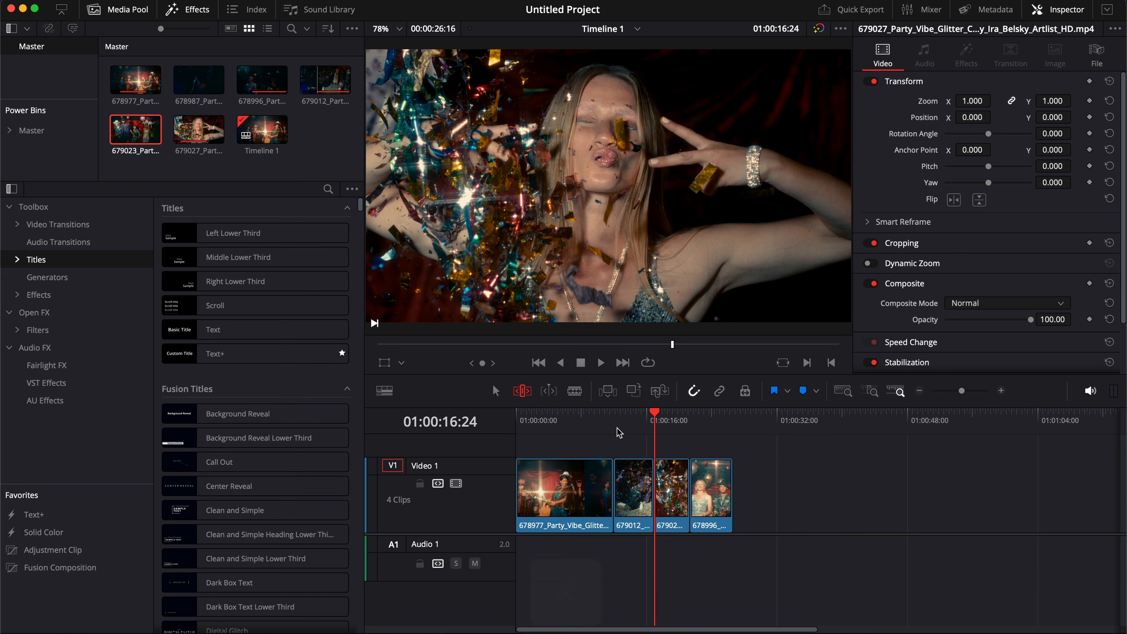
Step: Replace the timeline clip at 01:00:16:24 with clip 679023
key(x)
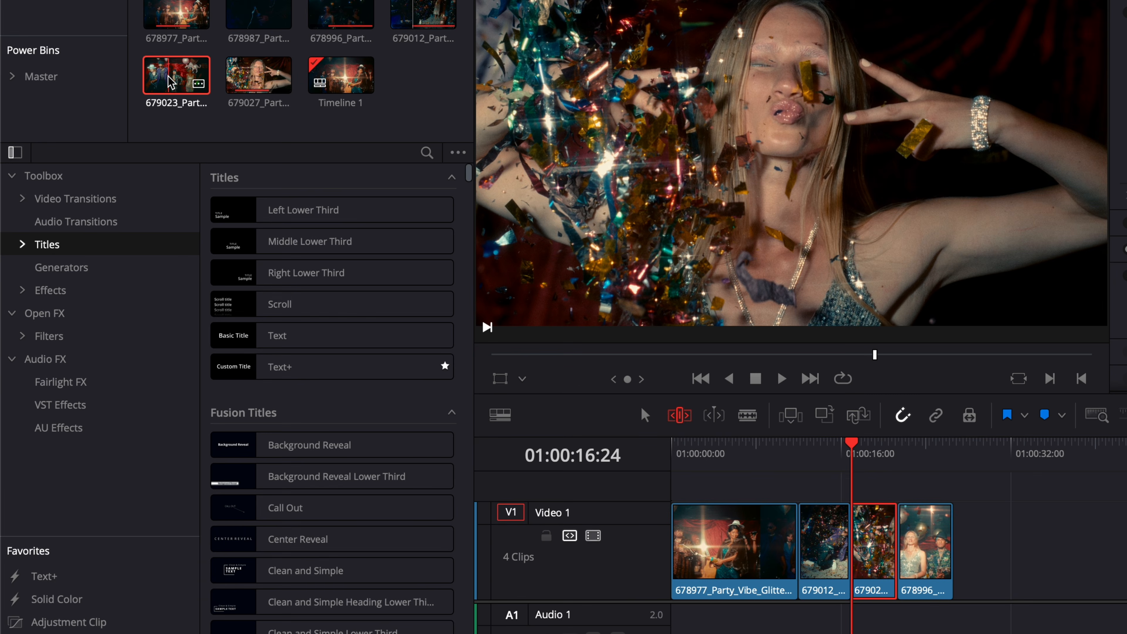
key(x)
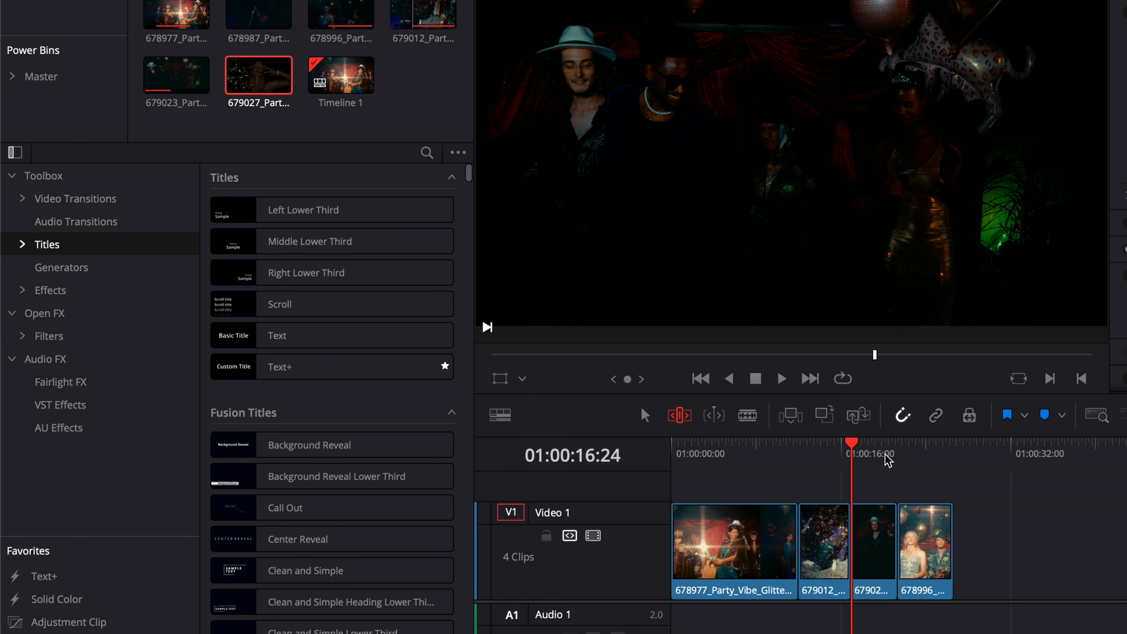
Step: Place clip 679027 on Video 1 from 01:00:18:18, over the latter part of the 679023 clip
click(870, 457)
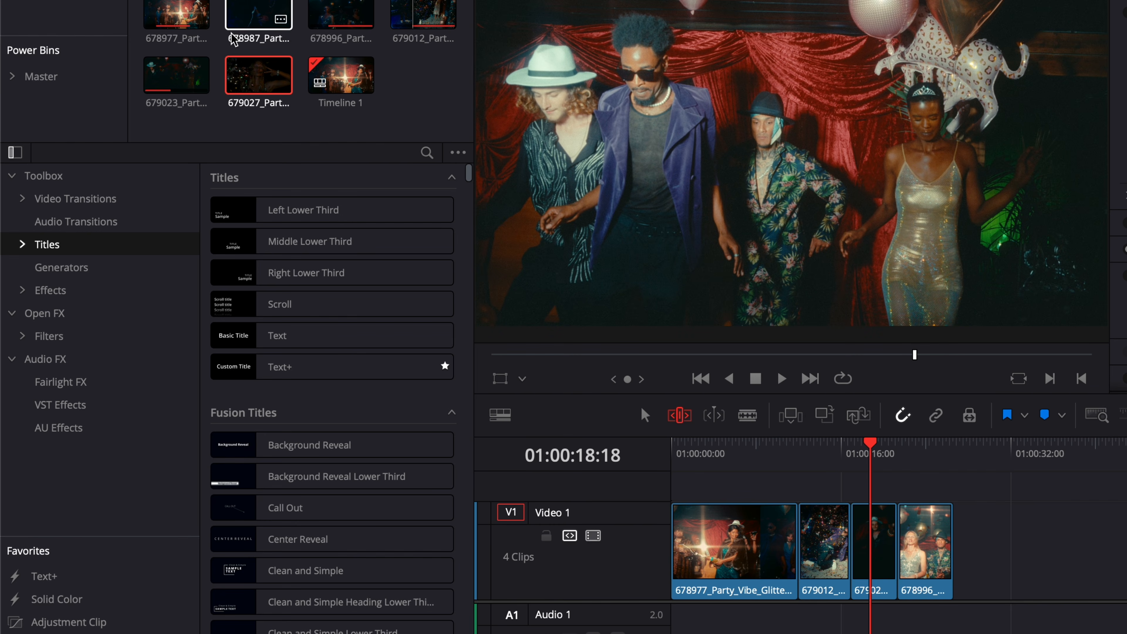
drag(257, 83, 866, 588)
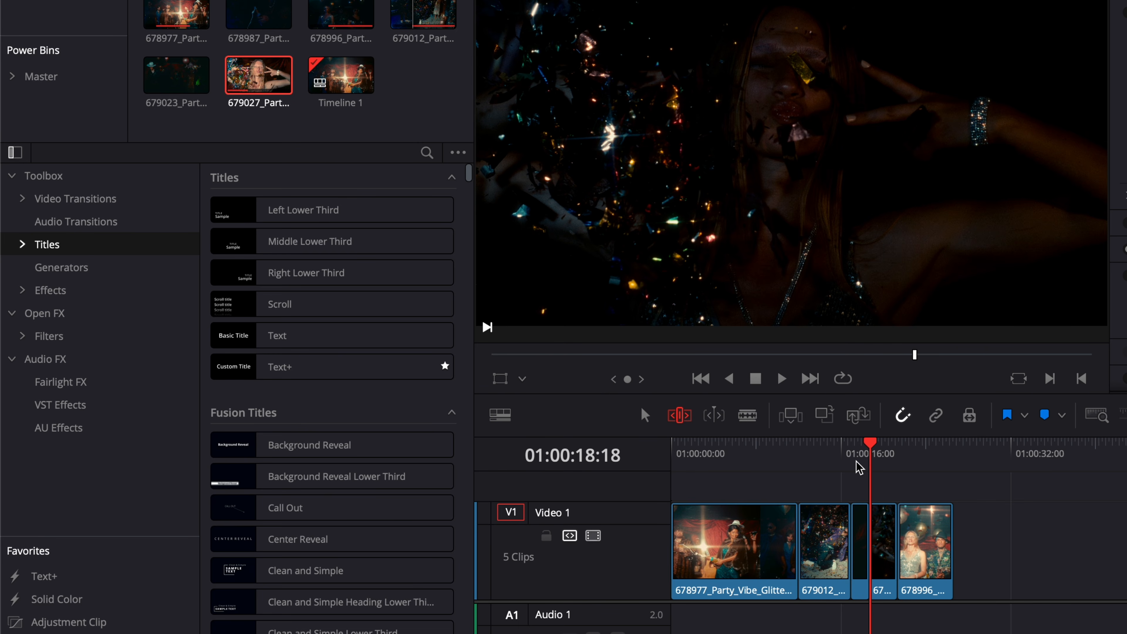
click(851, 453)
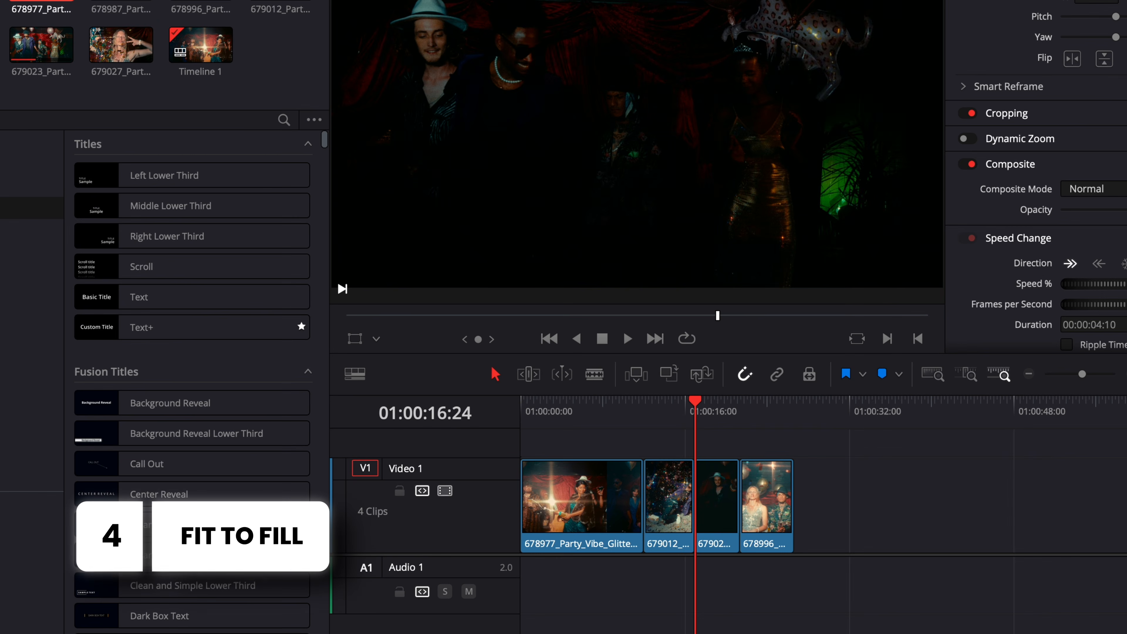
Step: Use Fit to Fill to put clip 678977 into the third clip's slot at 01:00:16:24, and check its speed and extent
drag(310, 2, 823, 122)
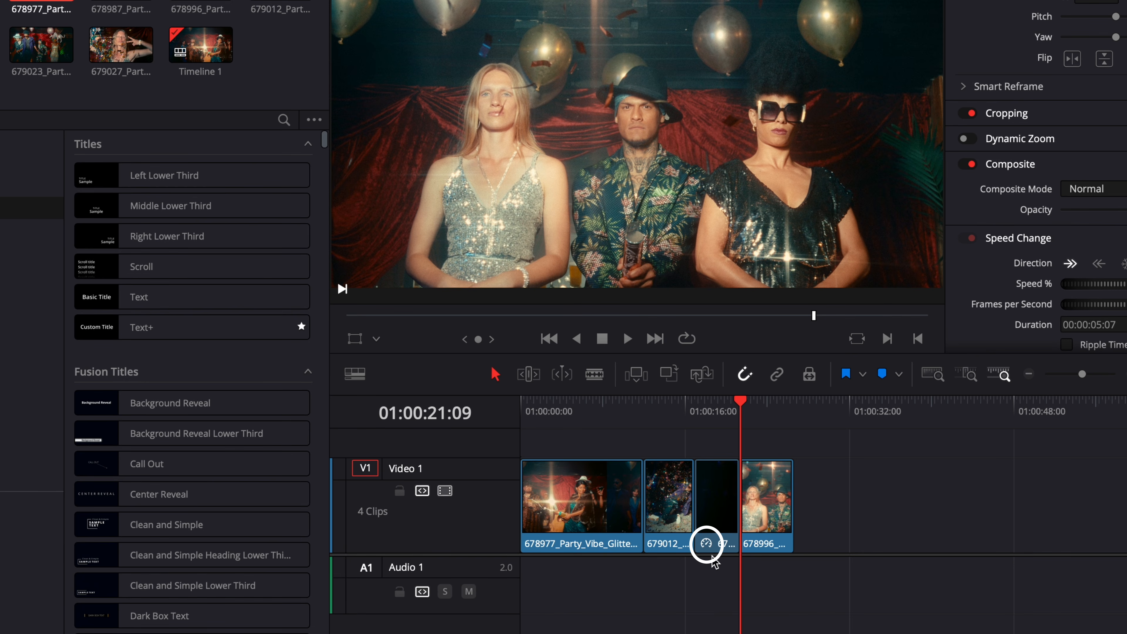
click(718, 526)
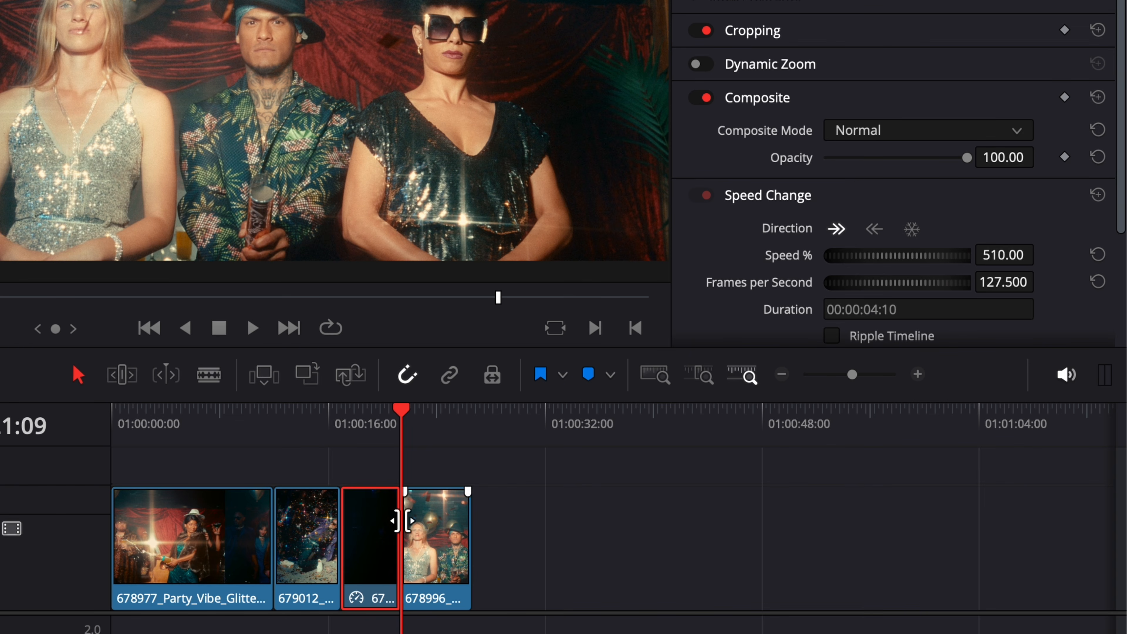
click(344, 417)
click(401, 414)
click(341, 417)
click(401, 417)
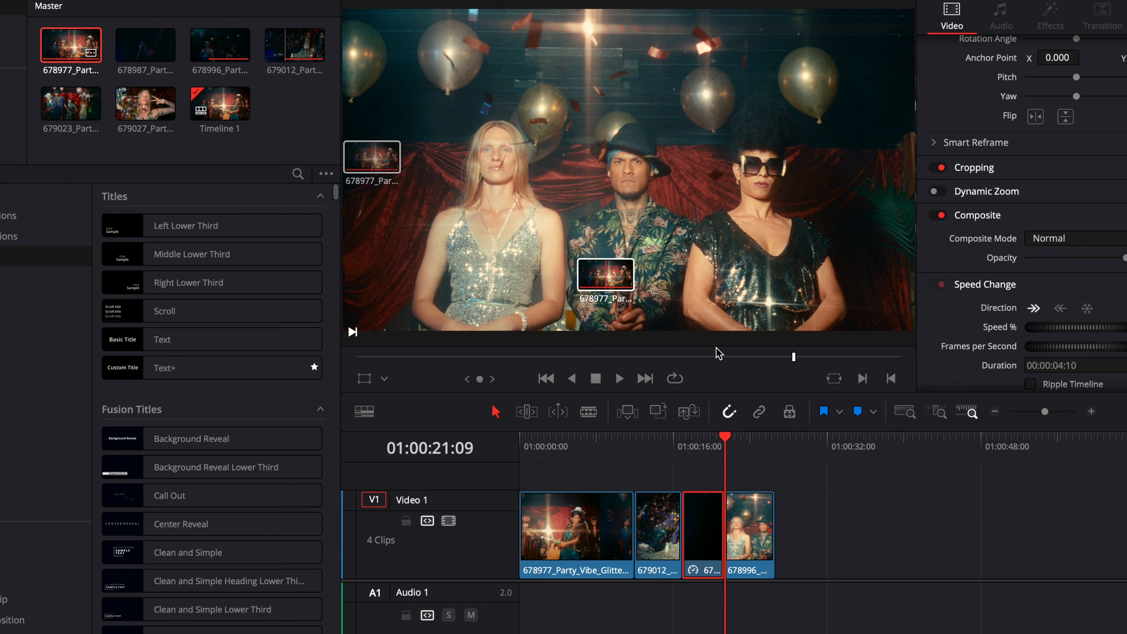
Step: Place clip 678977 at original speed on Video 1 from 01:00:38:12, and play the fitted clip from about 01:00:16:24
drag(717, 353, 884, 560)
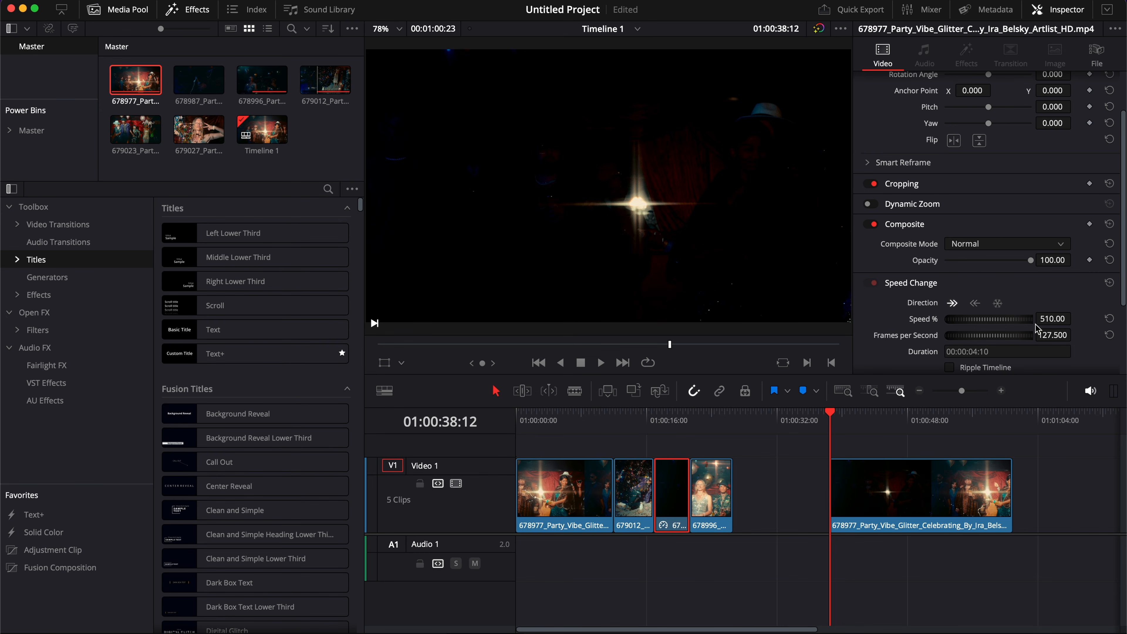
click(659, 419)
key(space)
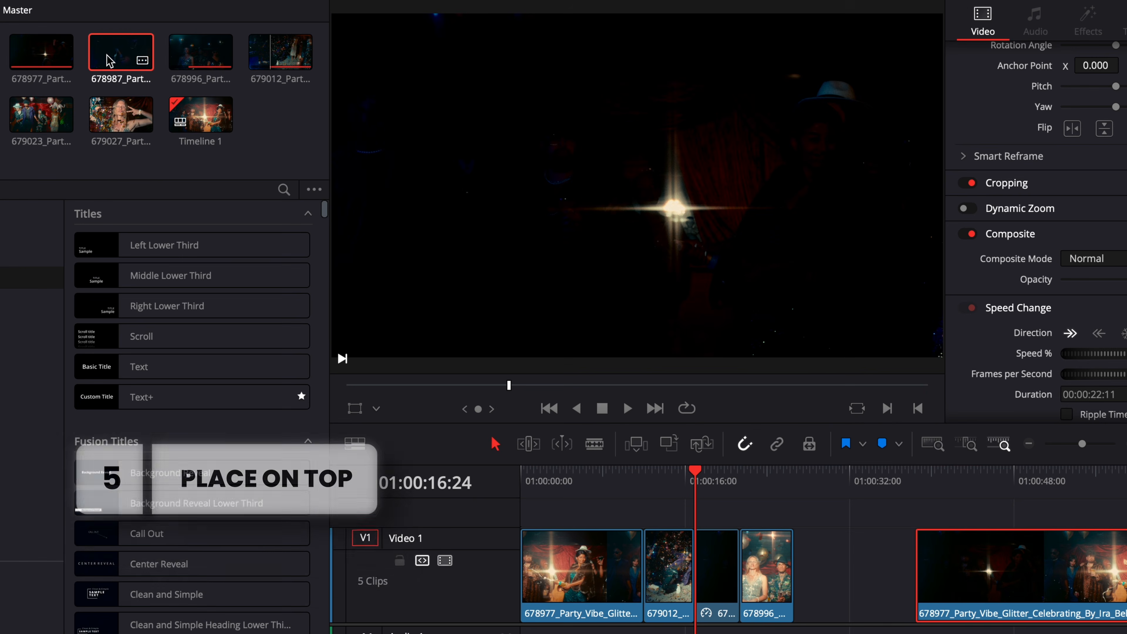
Step: Try placing clip 678987 on a track above Video 1, starting at 01:00:16:24
drag(199, 79, 860, 228)
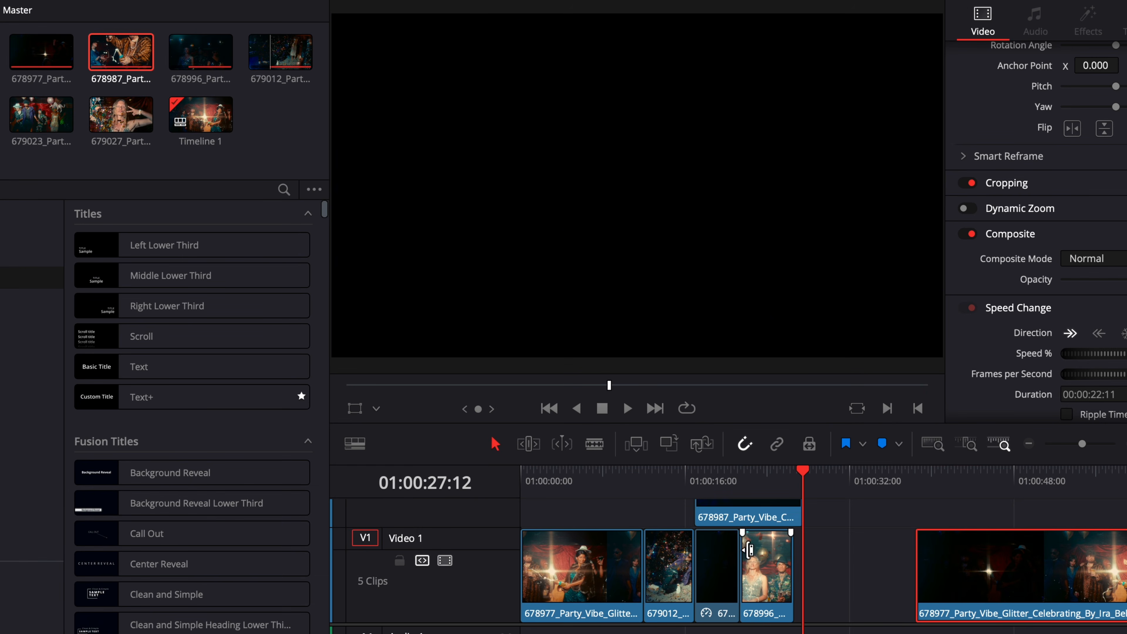
key(ctrl+z)
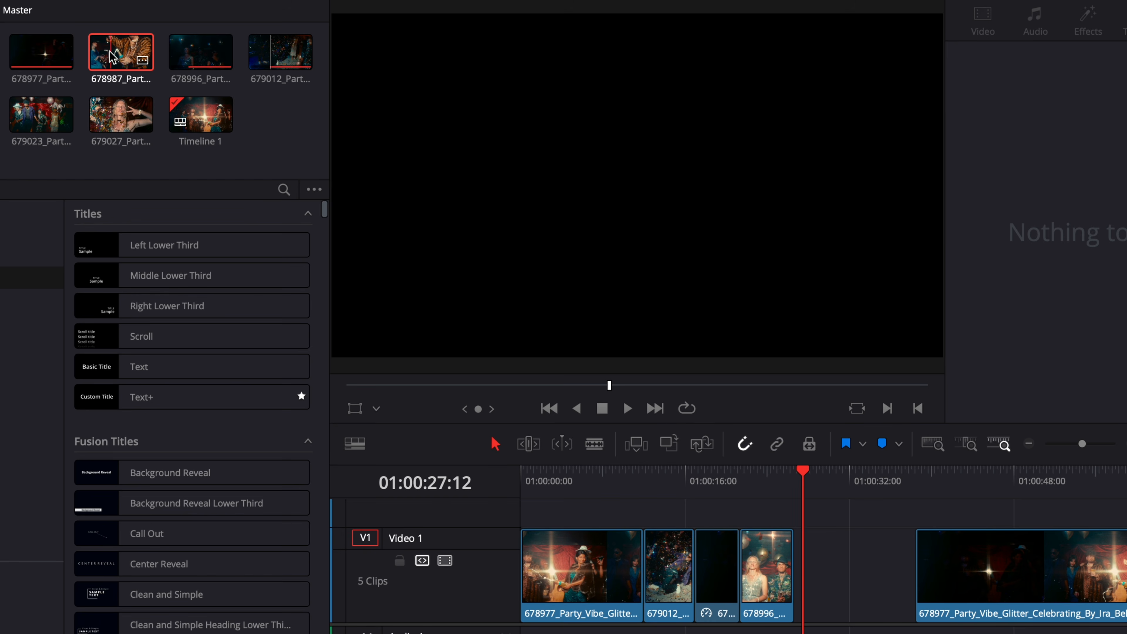
drag(114, 57, 702, 514)
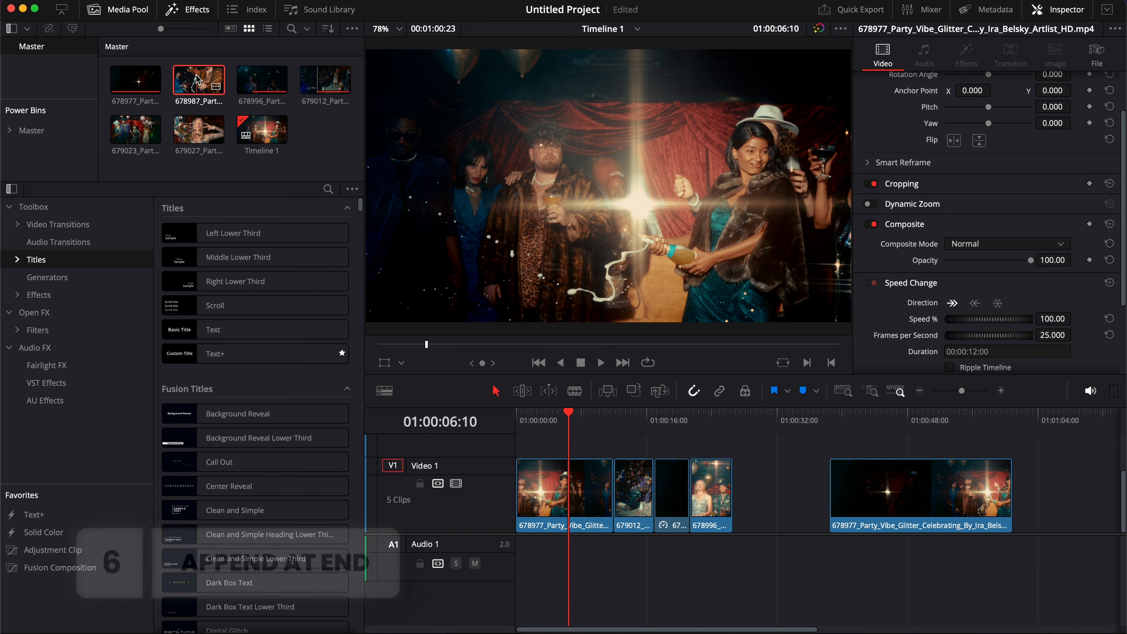
Step: Append clip 678987 to the end of the timeline, and append clip 678996 there too with the playhead at 01:00:29:11
drag(196, 76, 791, 248)
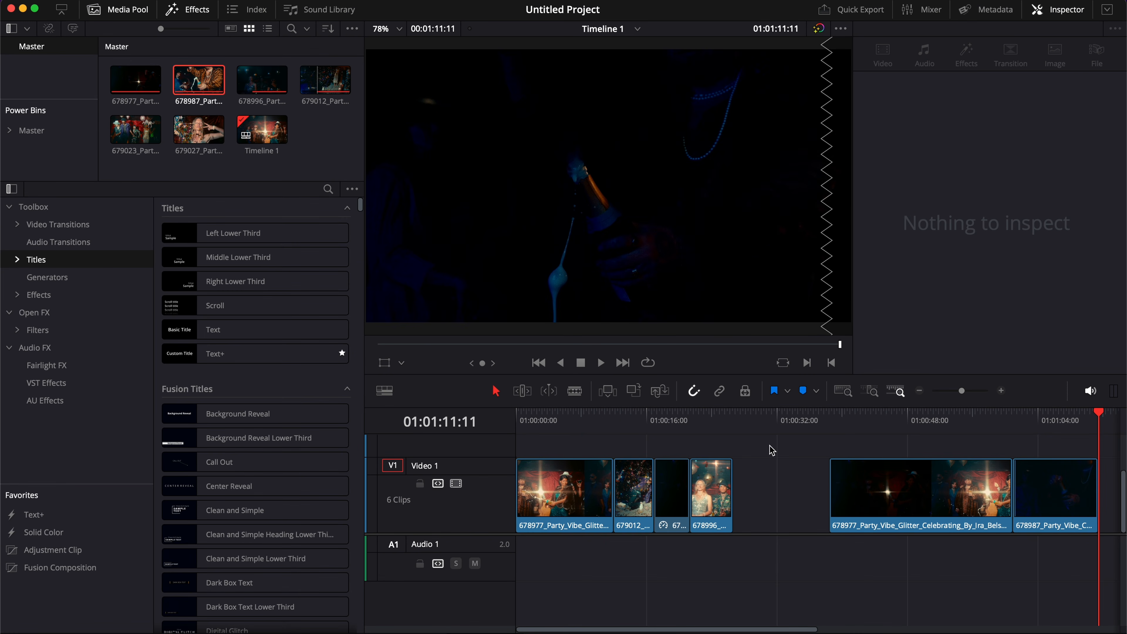
click(612, 422)
click(757, 417)
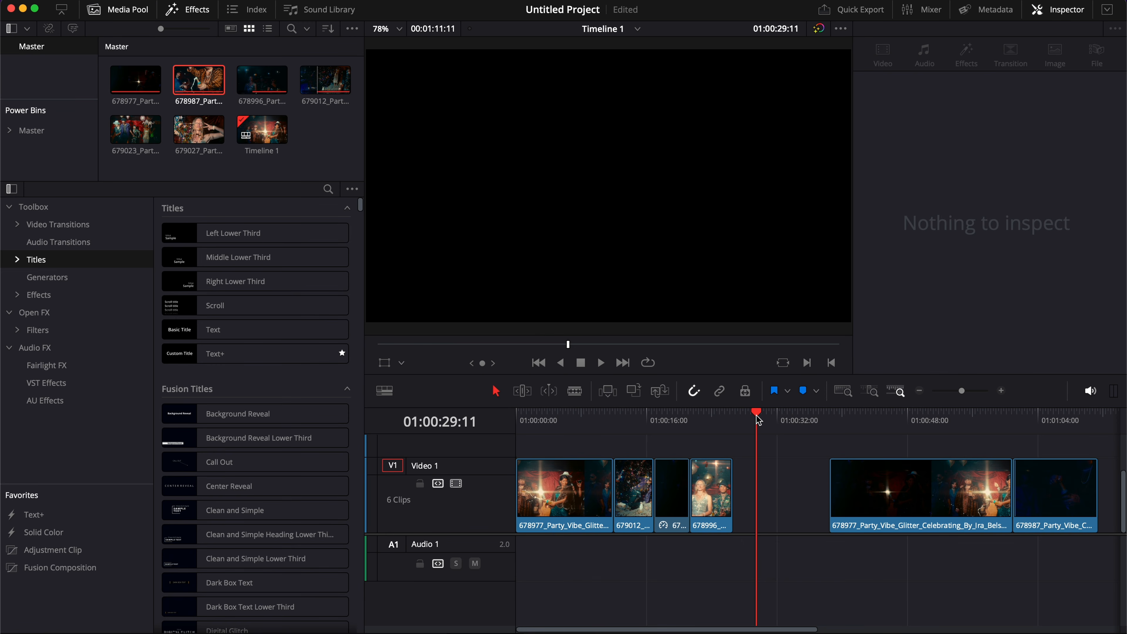
click(254, 84)
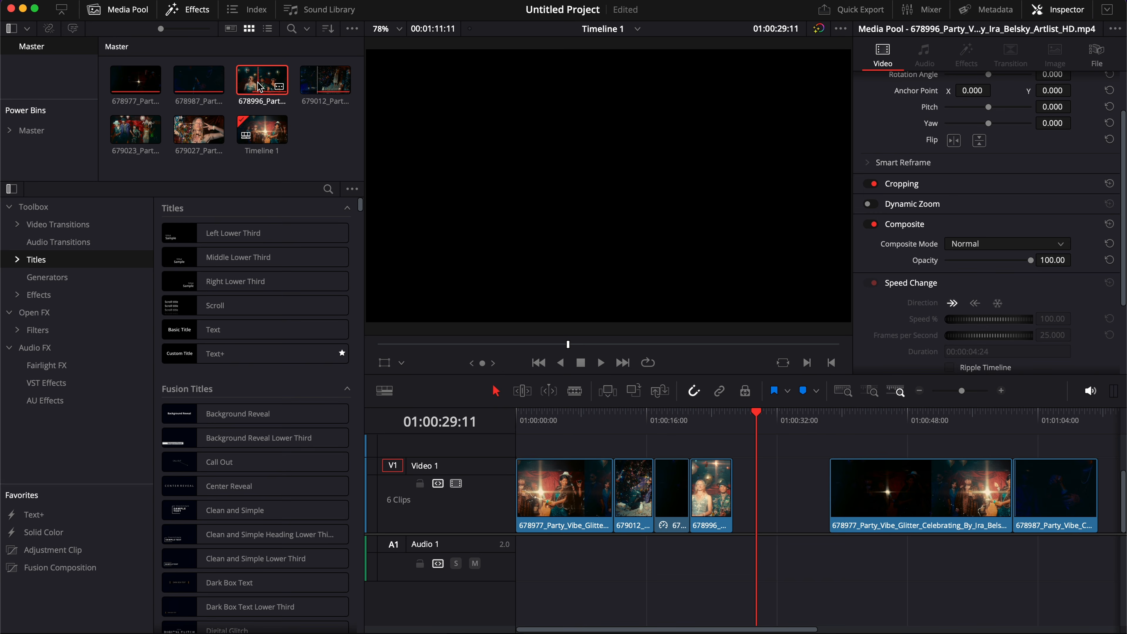
drag(262, 81, 778, 247)
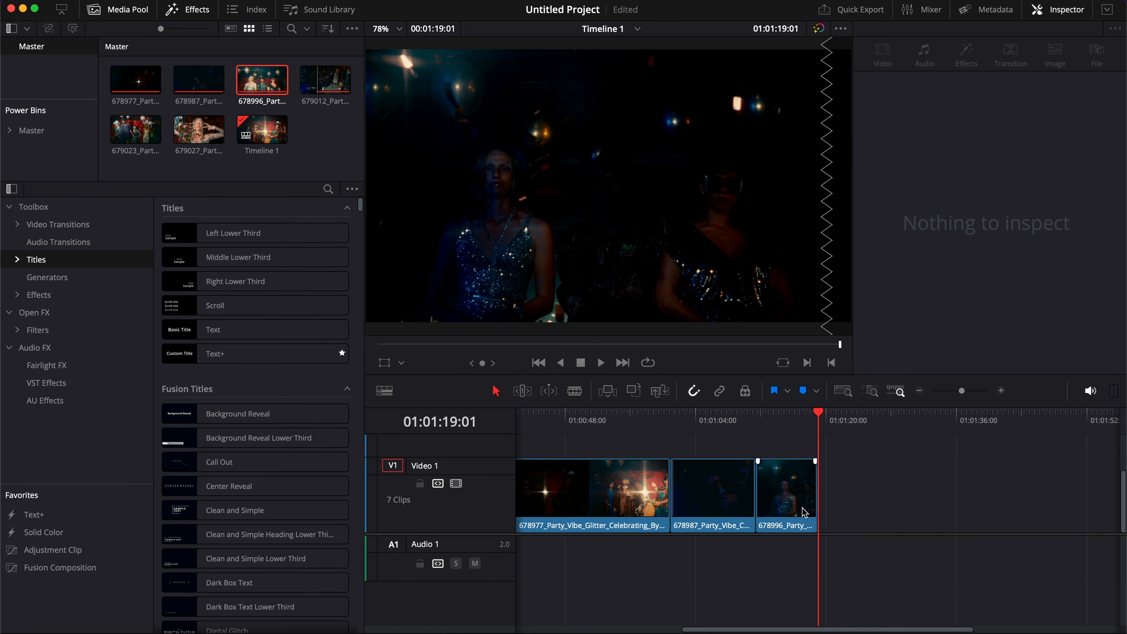
scroll(803, 512, left, 10)
scroll(803, 511, right, 8)
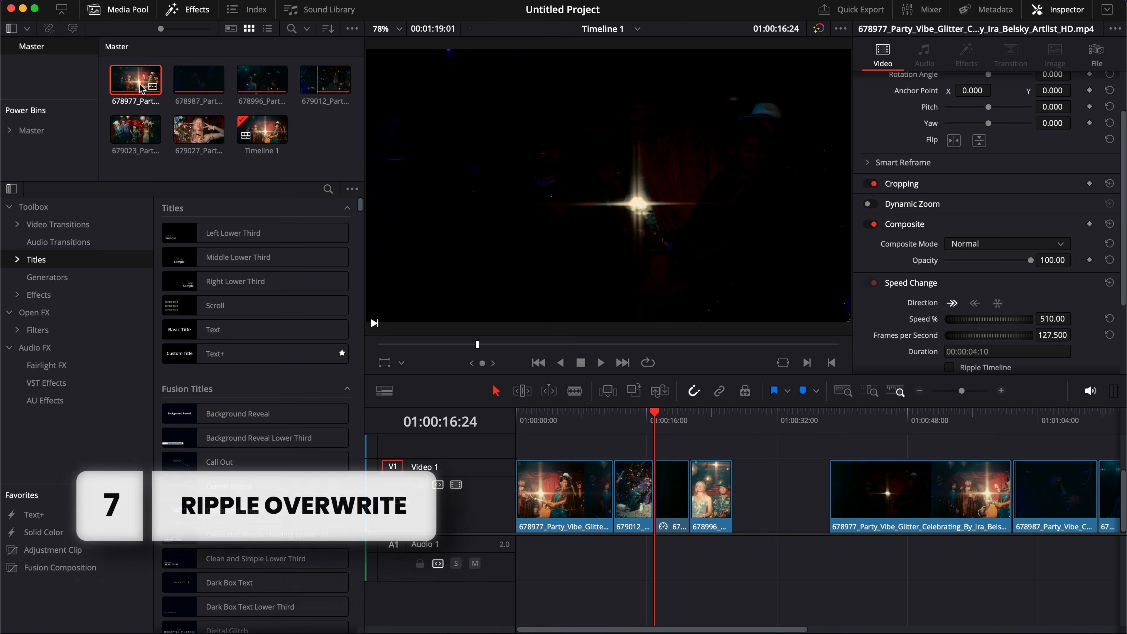
Step: Ripple overwrite the speed-changed third clip at 01:00:16:24 with clip 678977, and scrub through the new clip to 01:00:22:02
drag(135, 80, 799, 251)
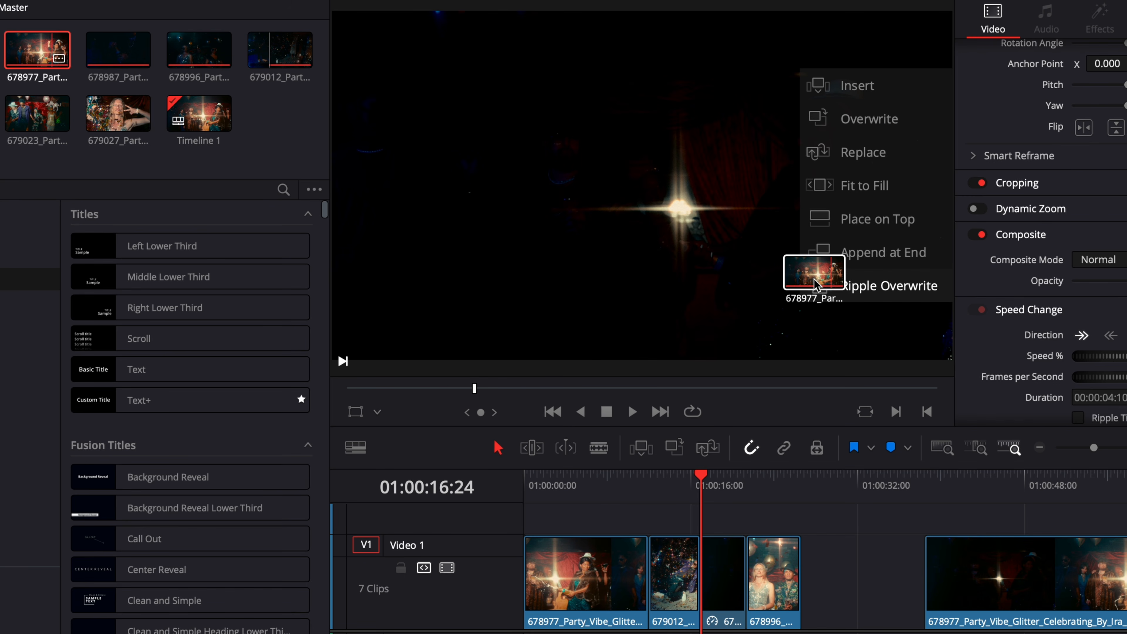
drag(816, 285, 814, 285)
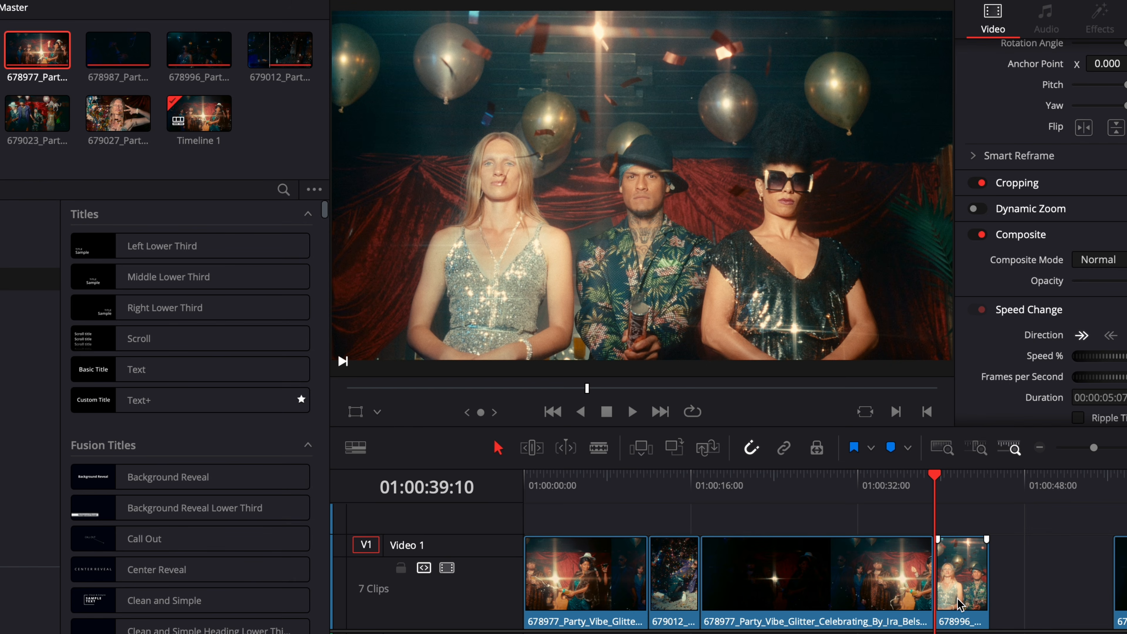
drag(706, 491, 754, 521)
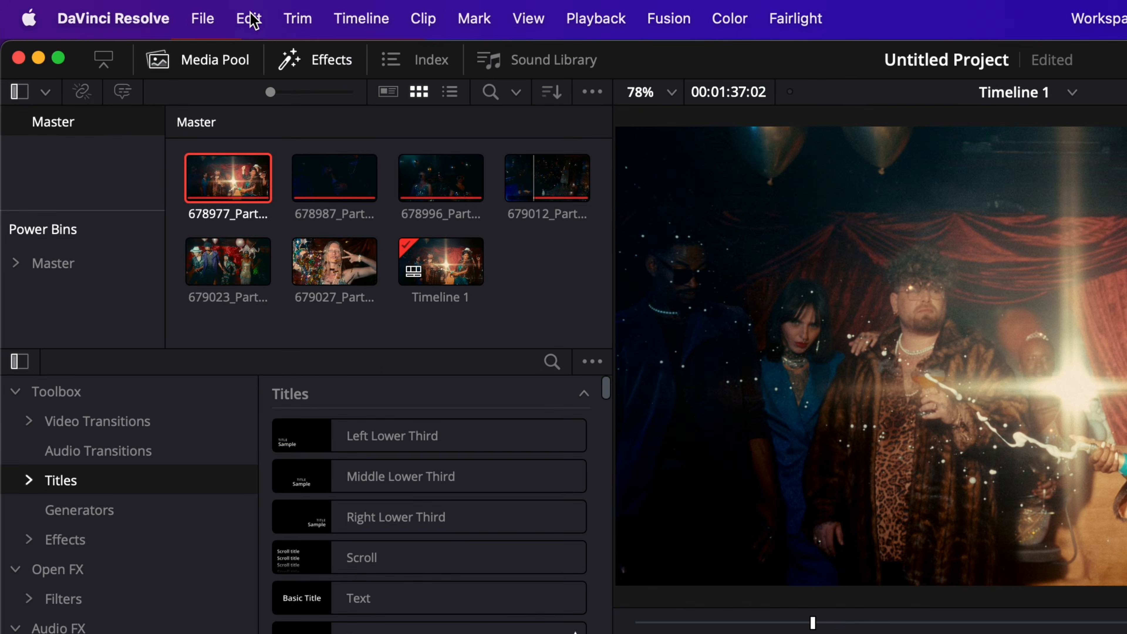
Step: Examine the list of edit commands and their shortcuts, from Insert to Append to End of Timeline
click(249, 18)
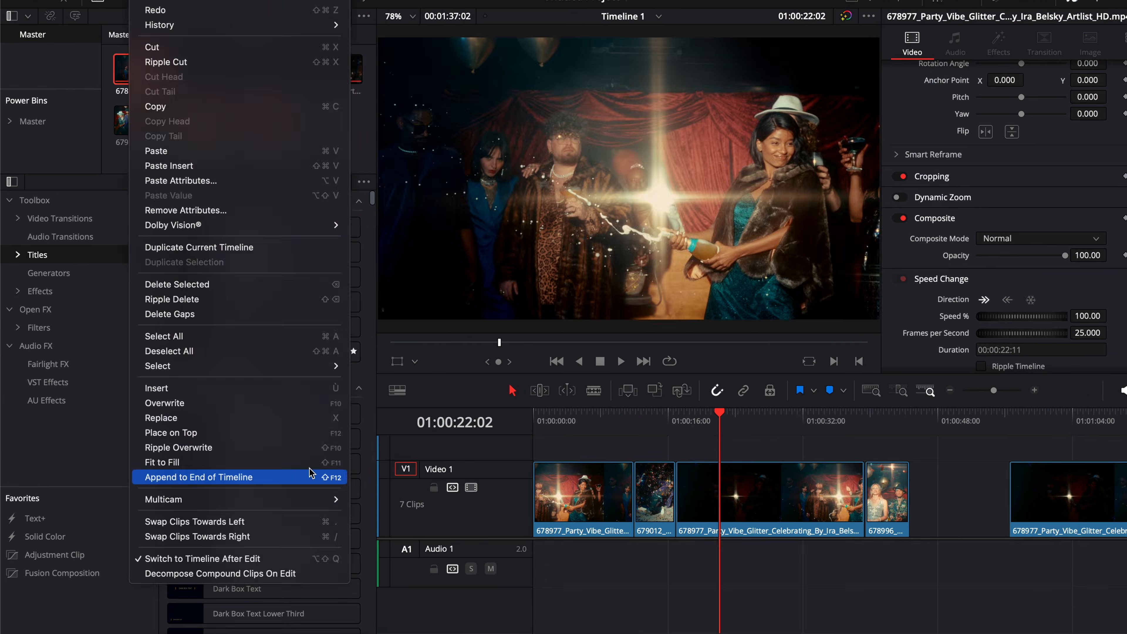
click(517, 410)
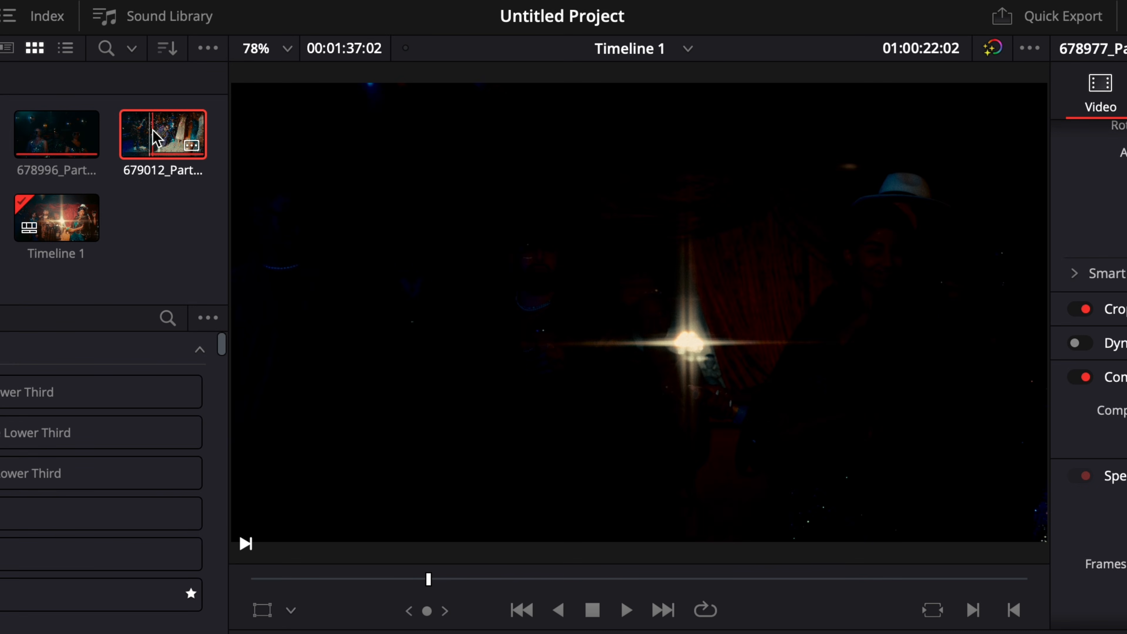
Step: Place clip 679012 on top of the timeline clips with the viewer's Place on Top option
drag(315, 109, 552, 202)
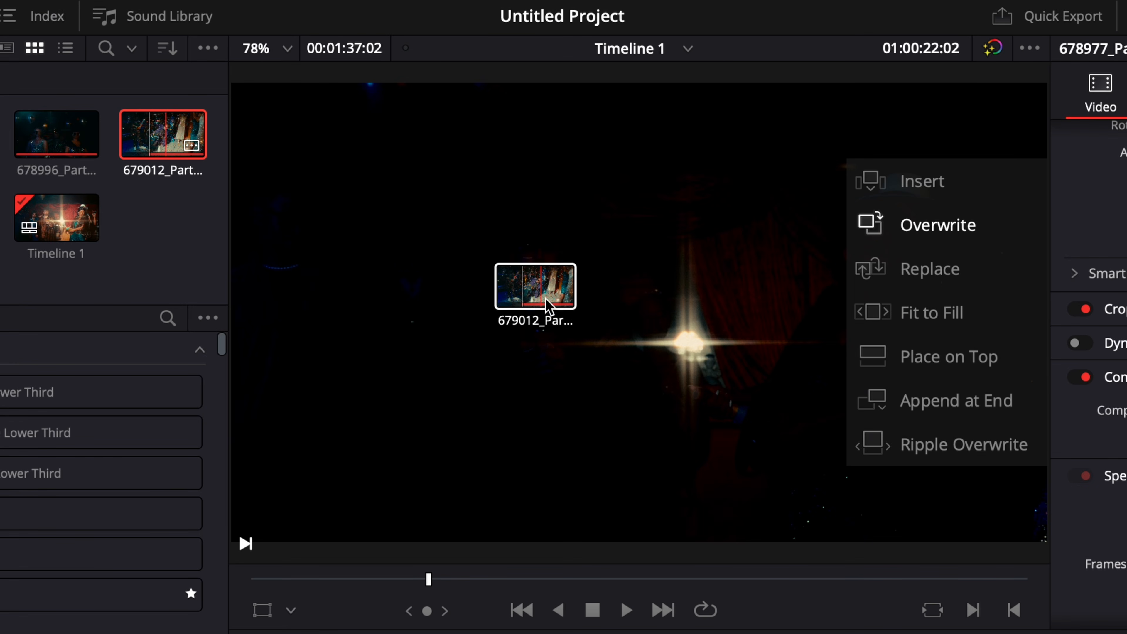
drag(547, 302, 873, 362)
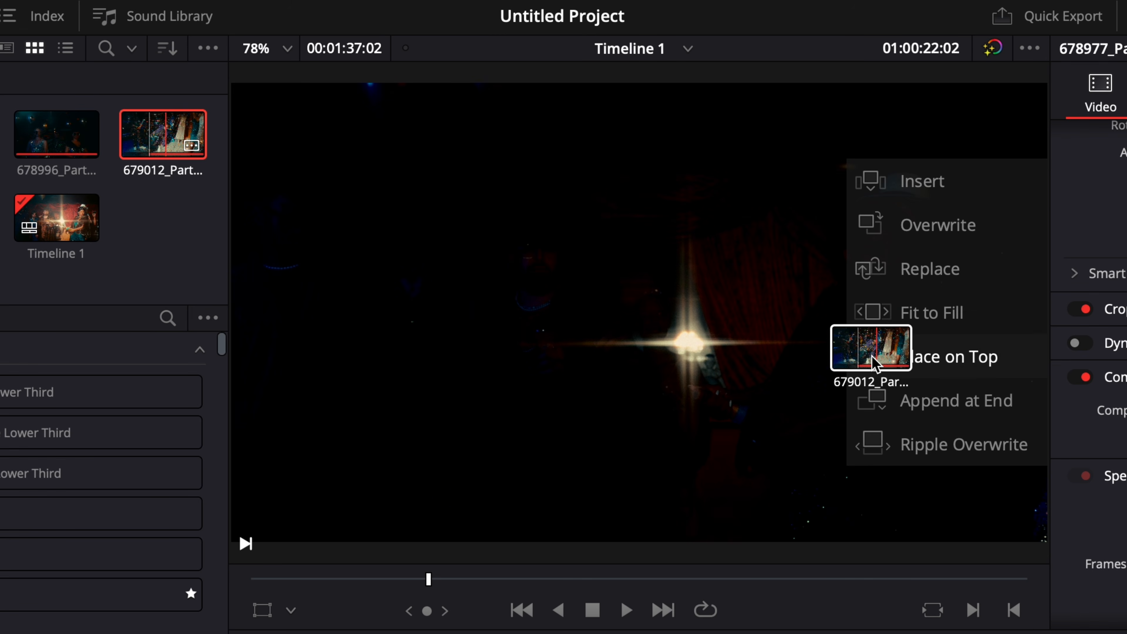